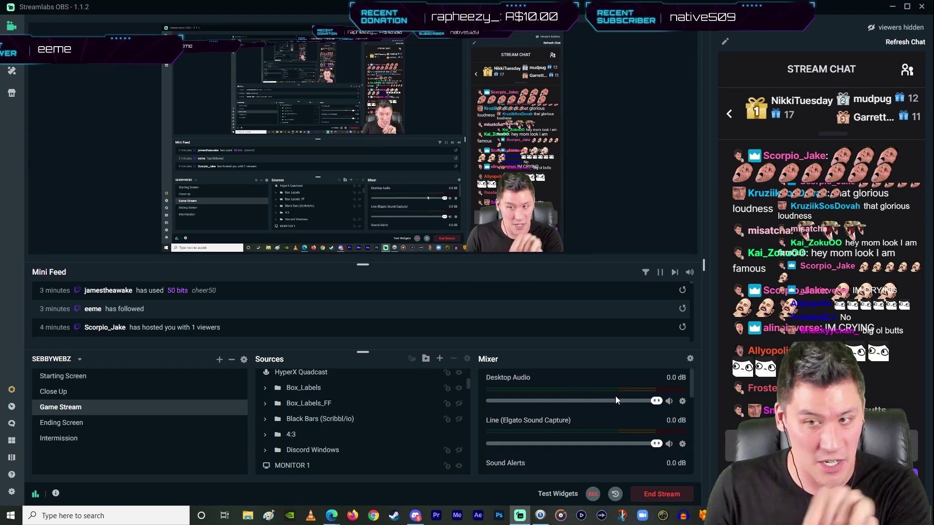
scroll(614, 397, "down", 1)
scroll(614, 397, "down", 2)
scroll(613, 397, "down", 1)
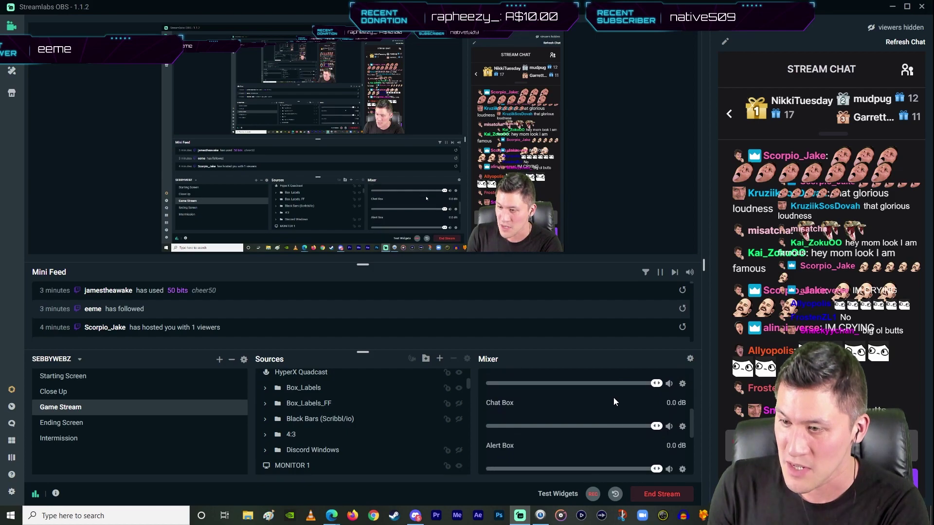
scroll(613, 398, "down", 1)
scroll(614, 397, "down", 1)
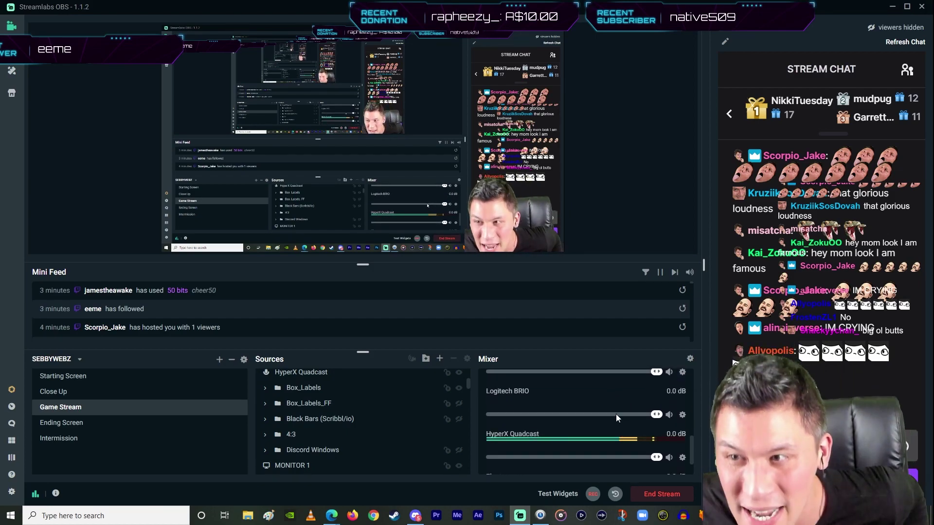
scroll(616, 414, "down", 1)
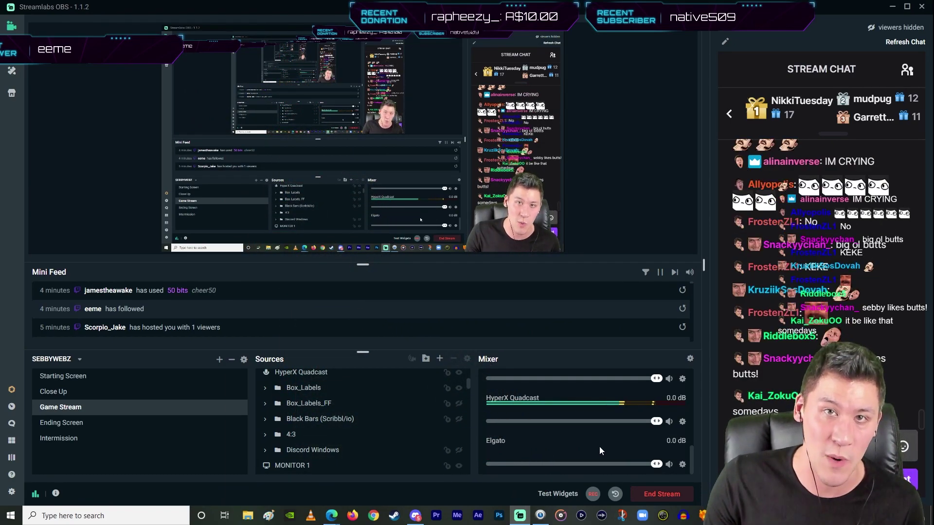
Step: Open the HyperX Quadcast channel's gear menu in the Mixer
left_click(682, 422)
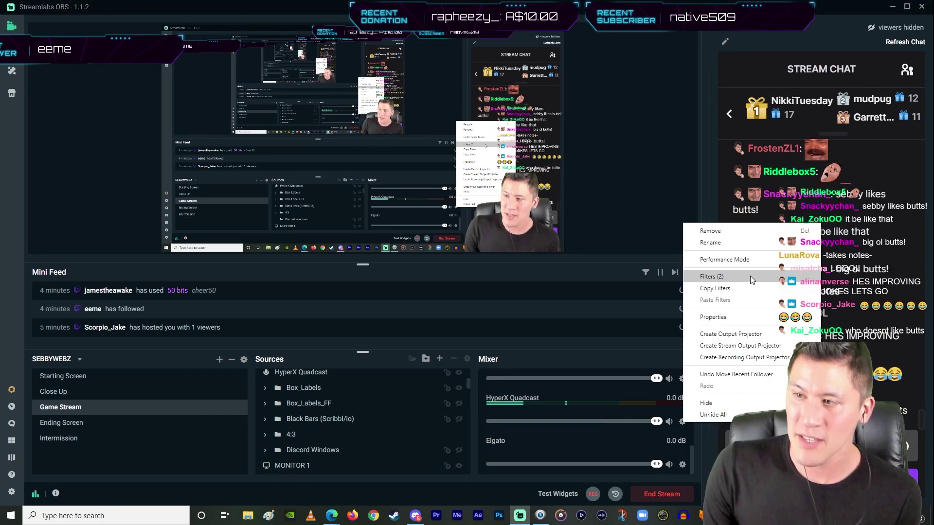
Step: Open Filters (2) for the Quadcast and reposition the Source filters window
left_click(750, 276)
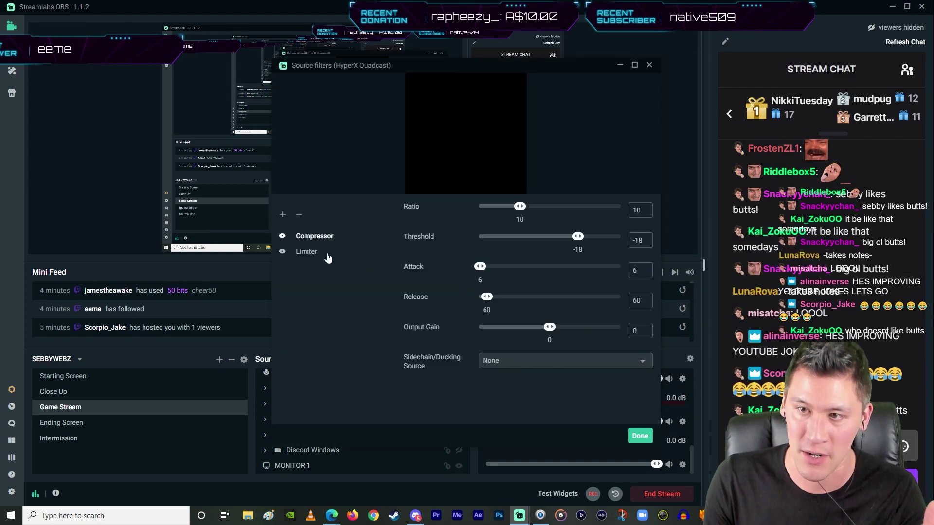
left_click_drag(493, 66, 465, 62)
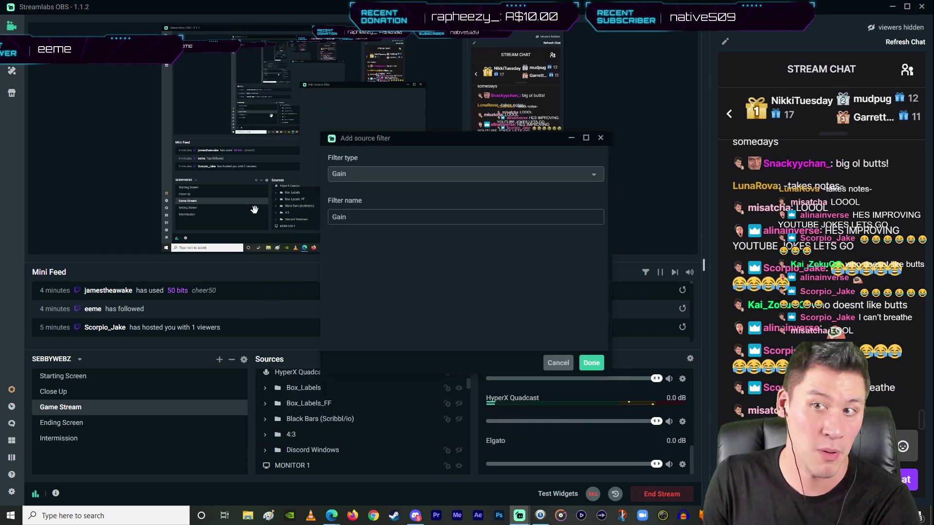
left_click(254, 209)
left_click(532, 177)
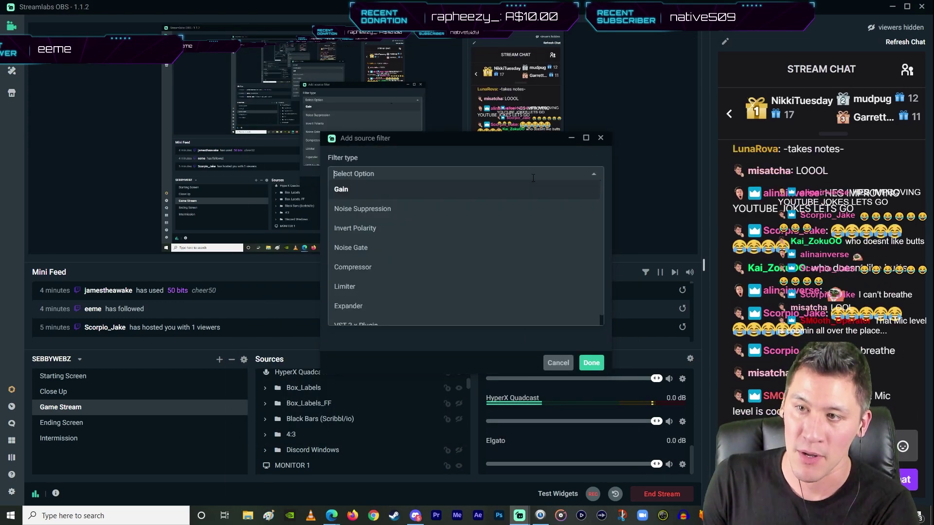
scroll(414, 269, "down", 1)
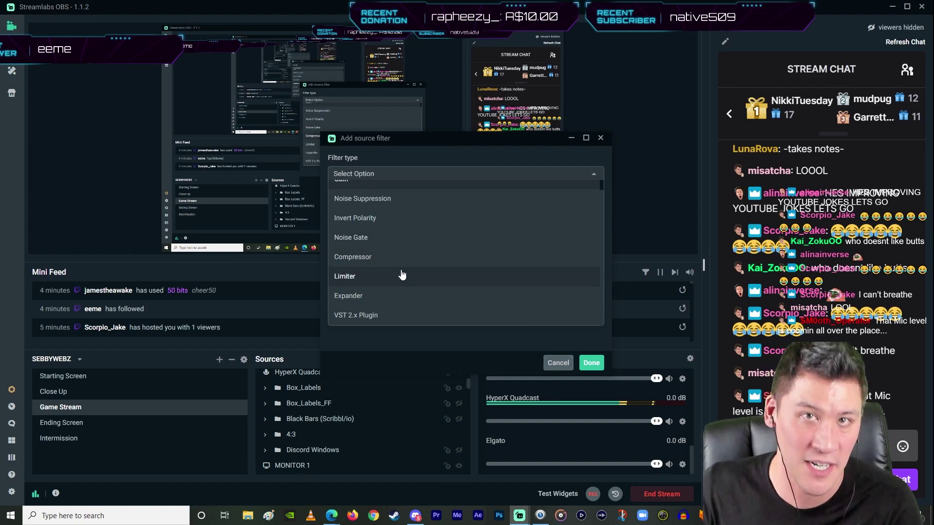
left_click(557, 361)
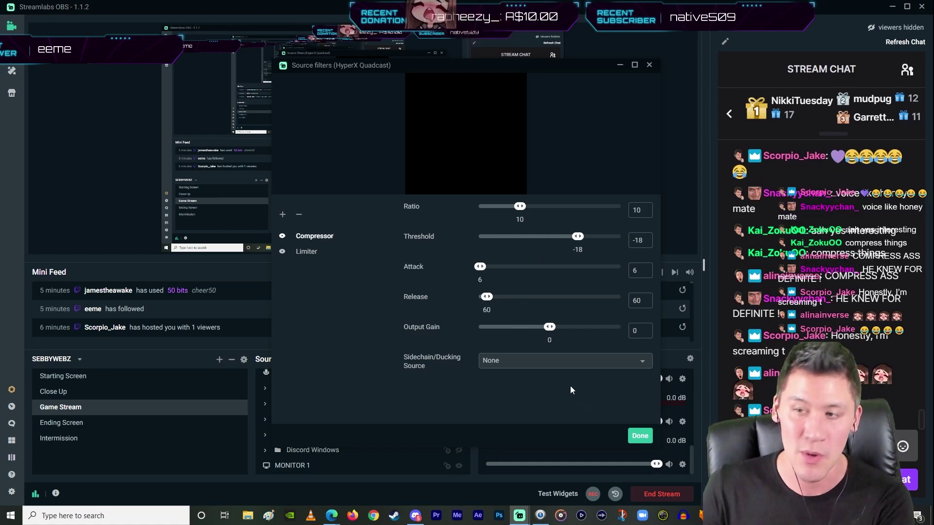
Step: Select the Limiter filter to show its -10 threshold and 60 release
left_click(310, 253)
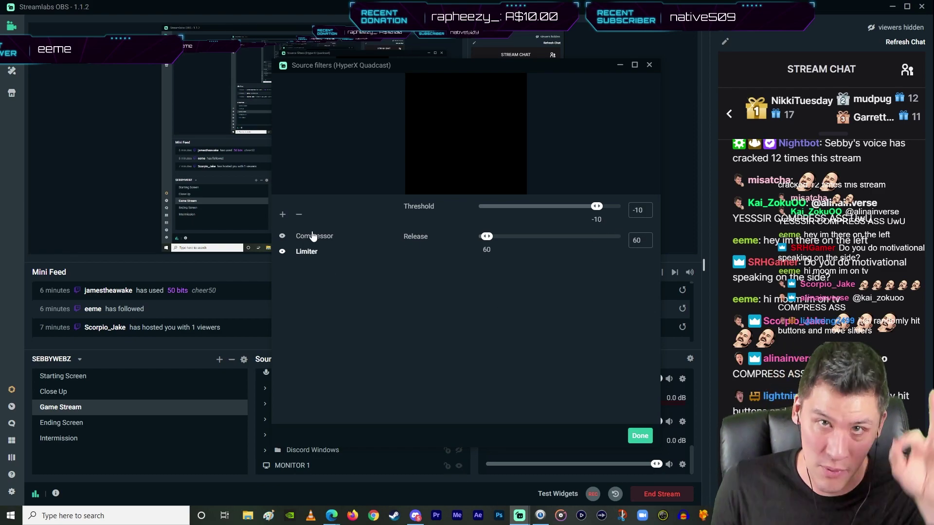
Step: Close the Quadcast's Source filters window with Done
left_click(640, 439)
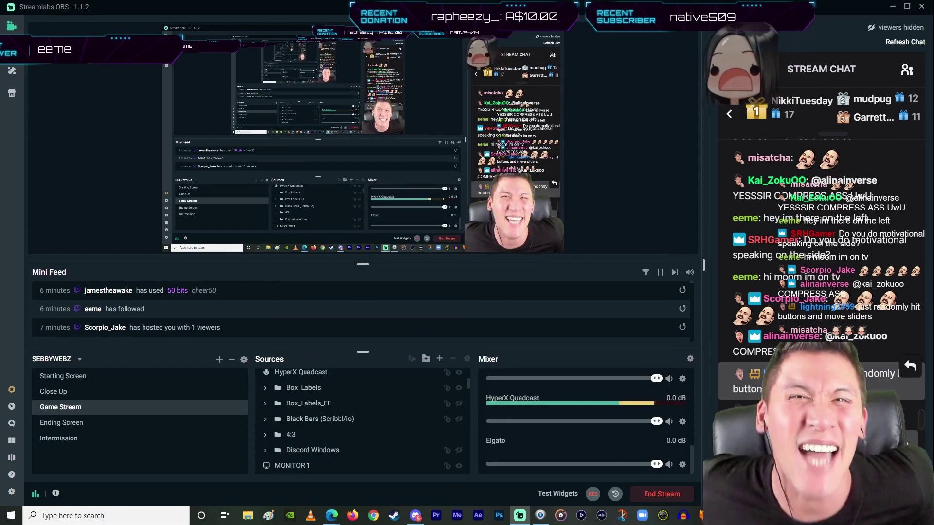